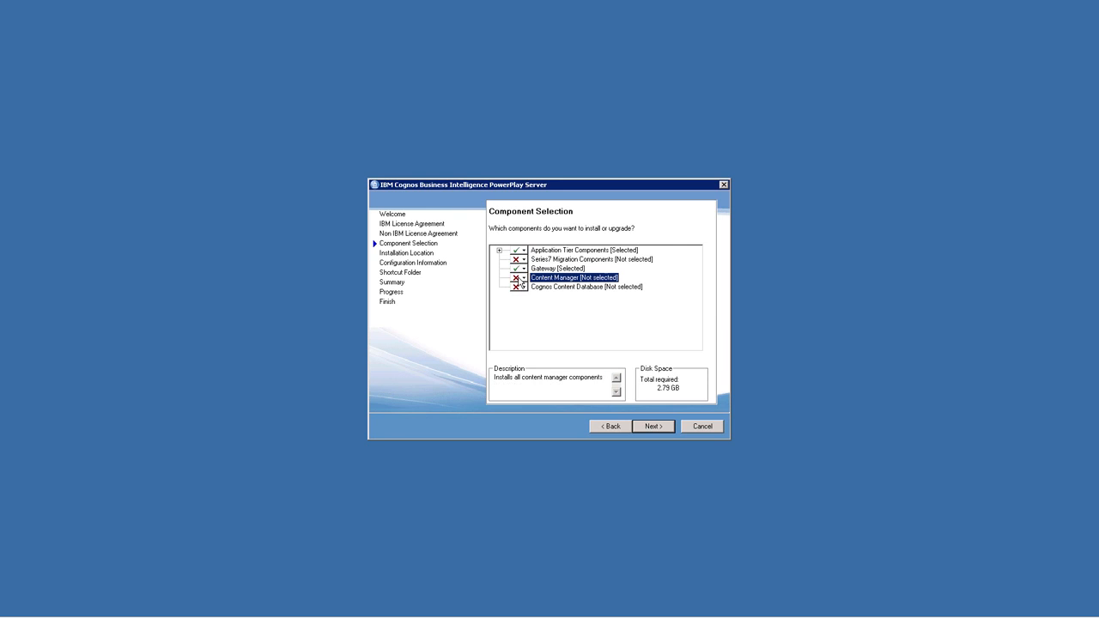
# Set the PowerPlay Server installation location to C:\IBM\Cognos\CognosAnalytics-PPES and agree to create that directory
pyautogui.click(649, 426)
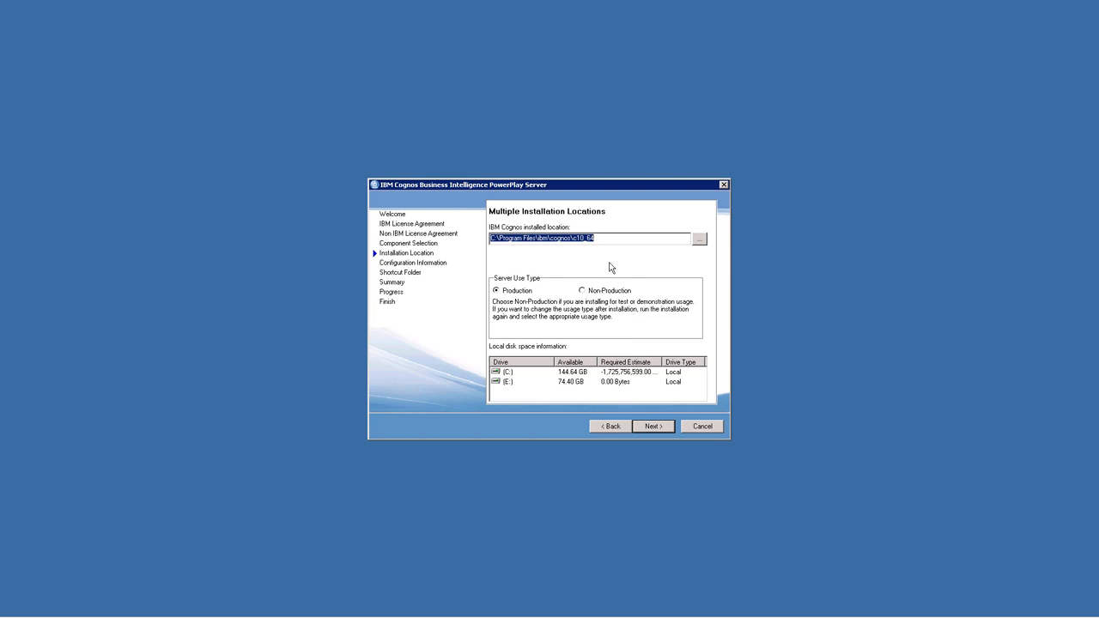
pyautogui.moveTo(605, 242); pyautogui.dragTo(449, 237)
pyautogui.write('C:\\IBM\\Cognos\\CognosAnalytics-PPES')
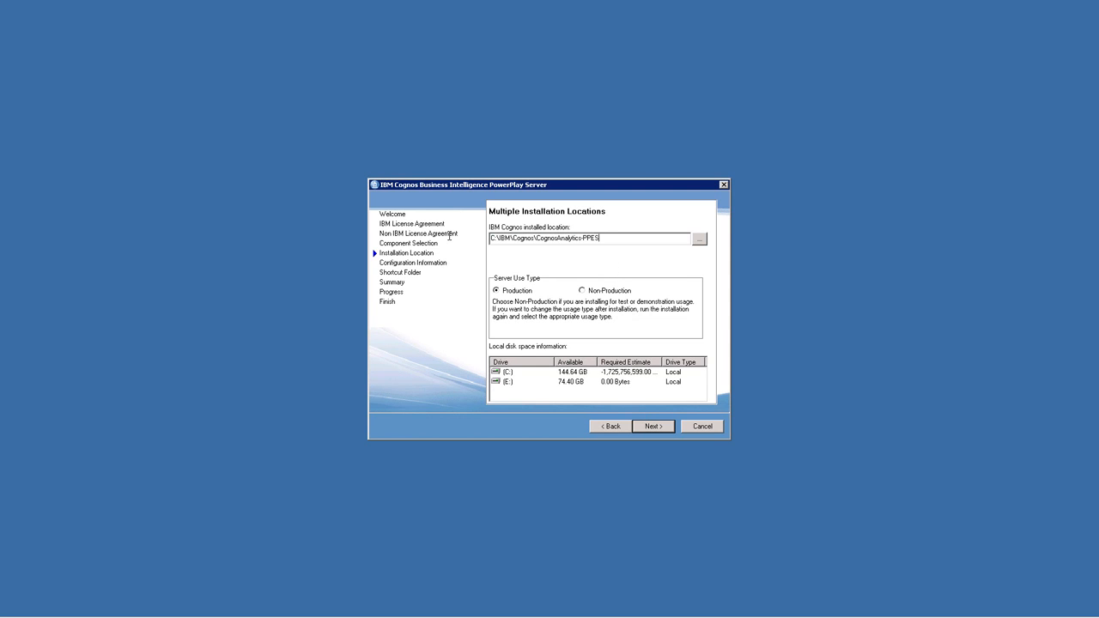
pyautogui.click(646, 427)
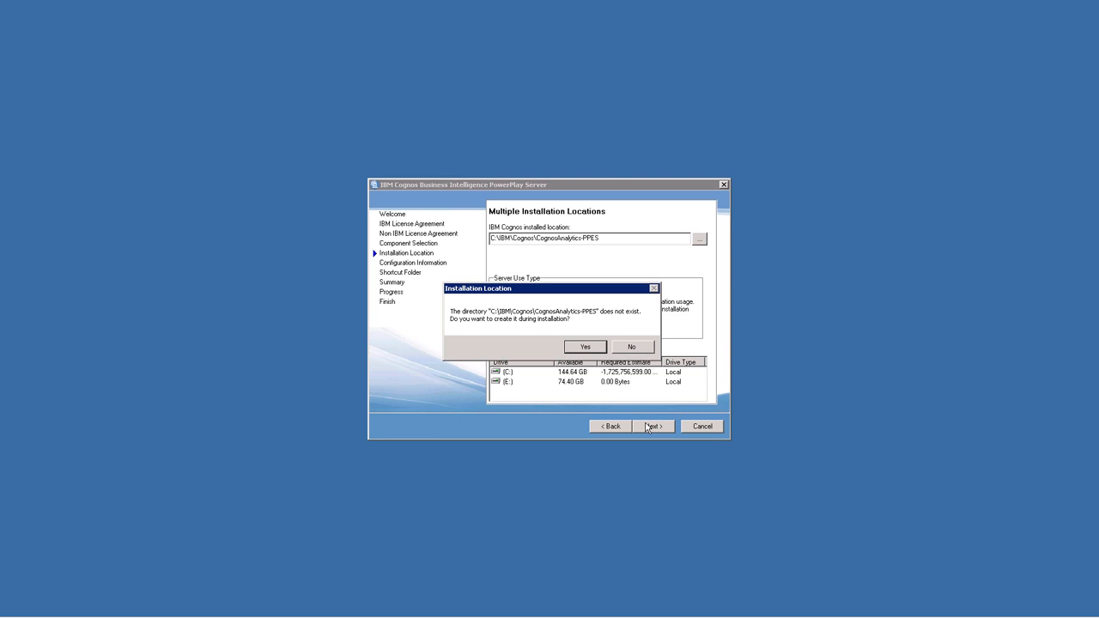
pyautogui.click(586, 347)
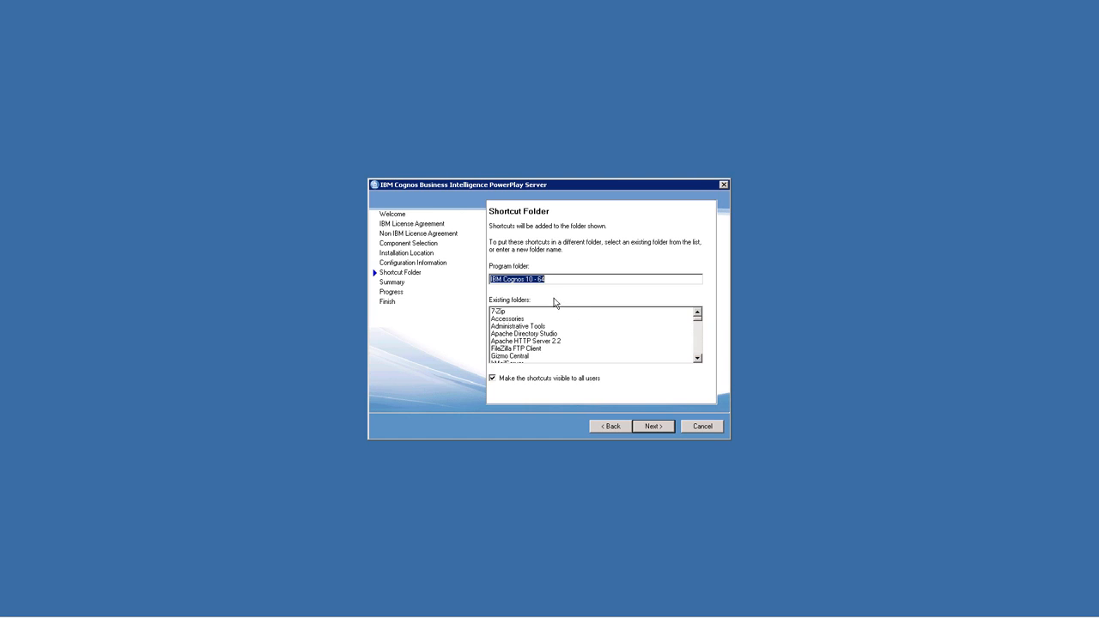
# Name the shortcut program folder IBM Cognos Analytics PPES and run the PowerPlay Server installation, acknowledging the documentation notice
pyautogui.click(531, 279)
pyautogui.moveTo(525, 279); pyautogui.dragTo(579, 279)
pyautogui.write('Analytics PPES')
pyautogui.click(659, 428)
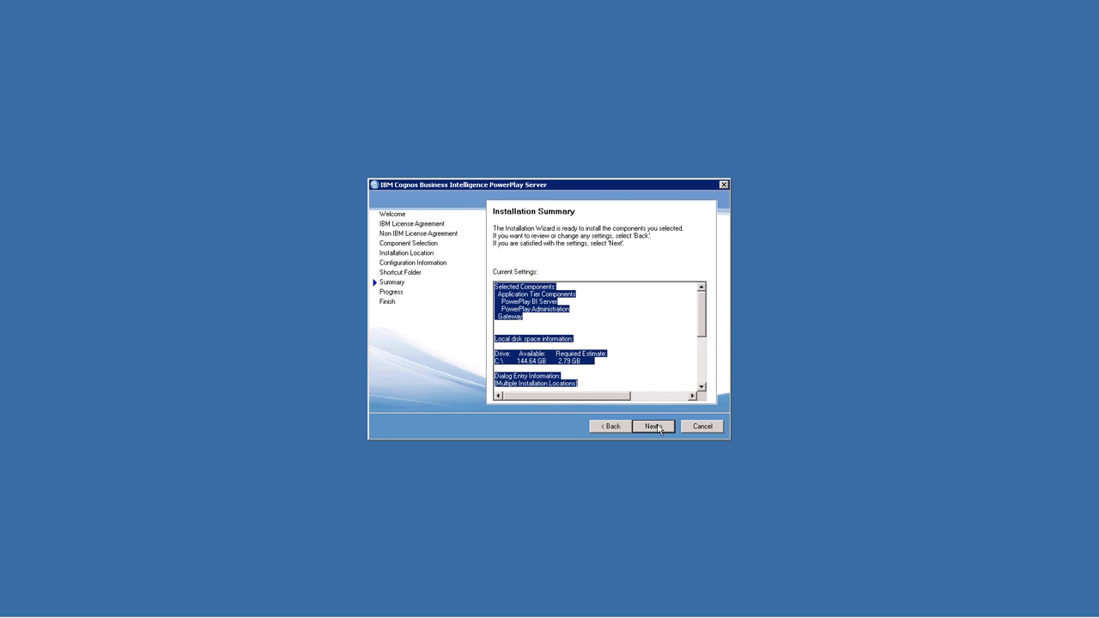
pyautogui.click(655, 427)
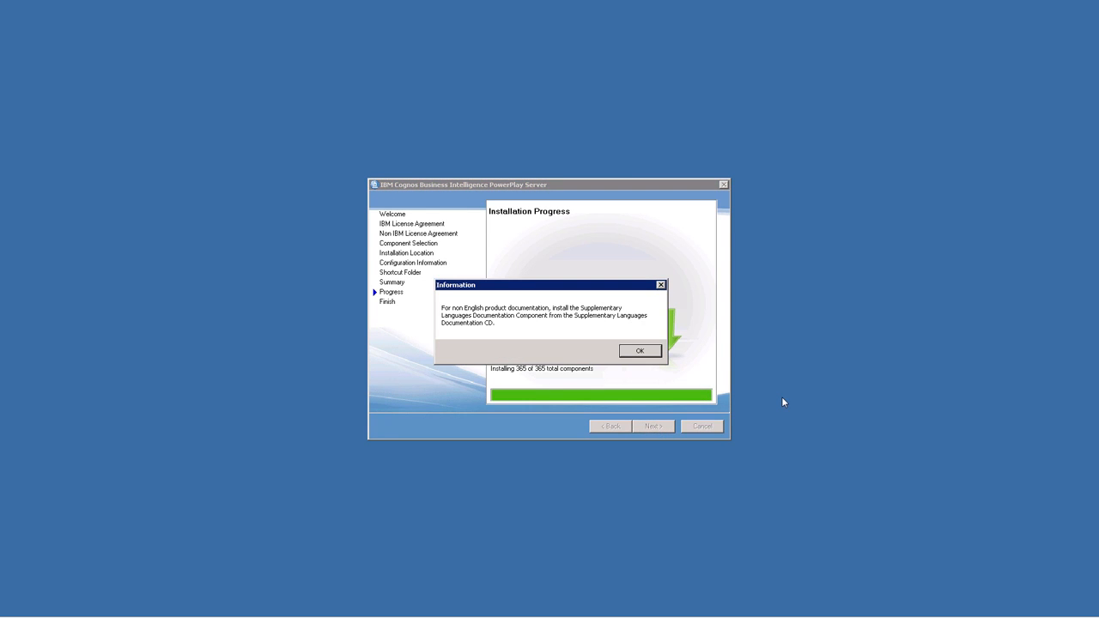
pyautogui.click(640, 352)
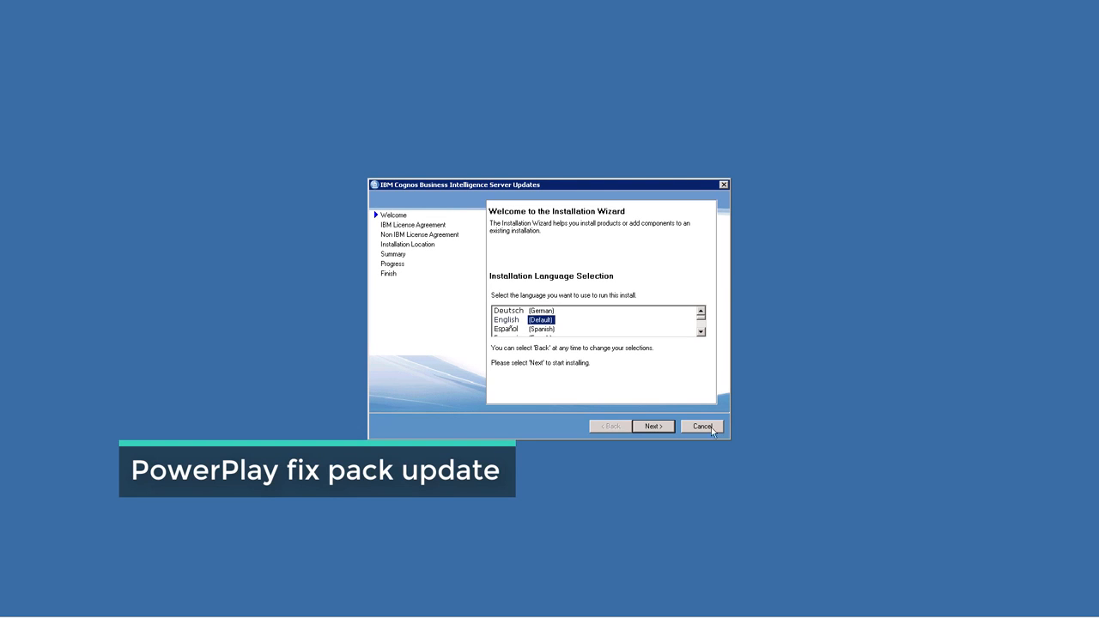
# Start the Cognos server updates installation in English and accept the IBM license agreement
pyautogui.click(653, 426)
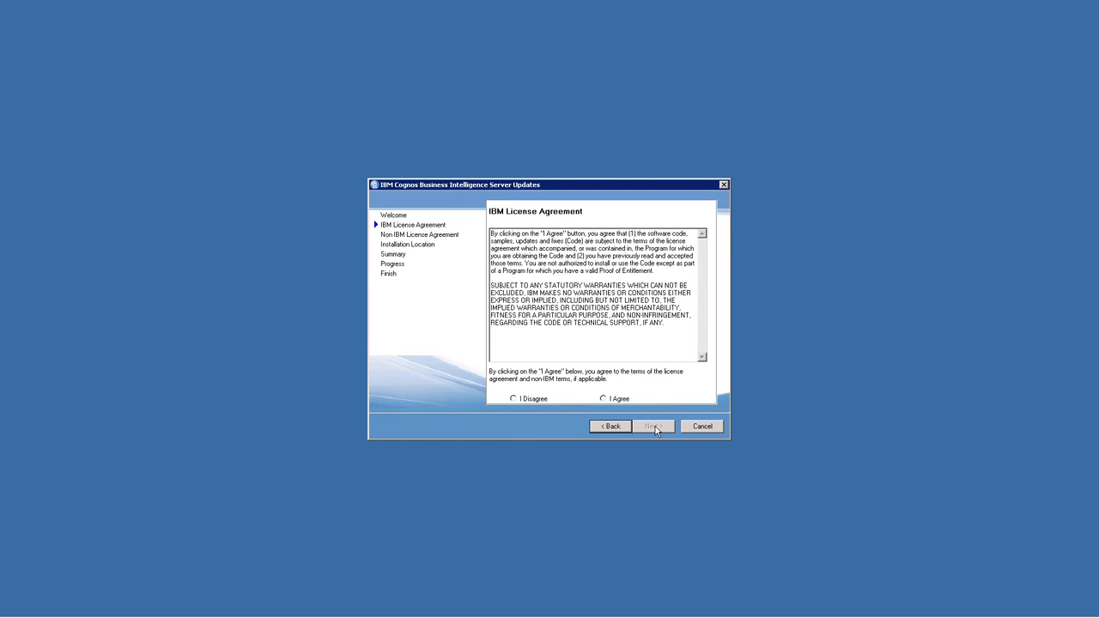
pyautogui.click(617, 402)
pyautogui.click(651, 427)
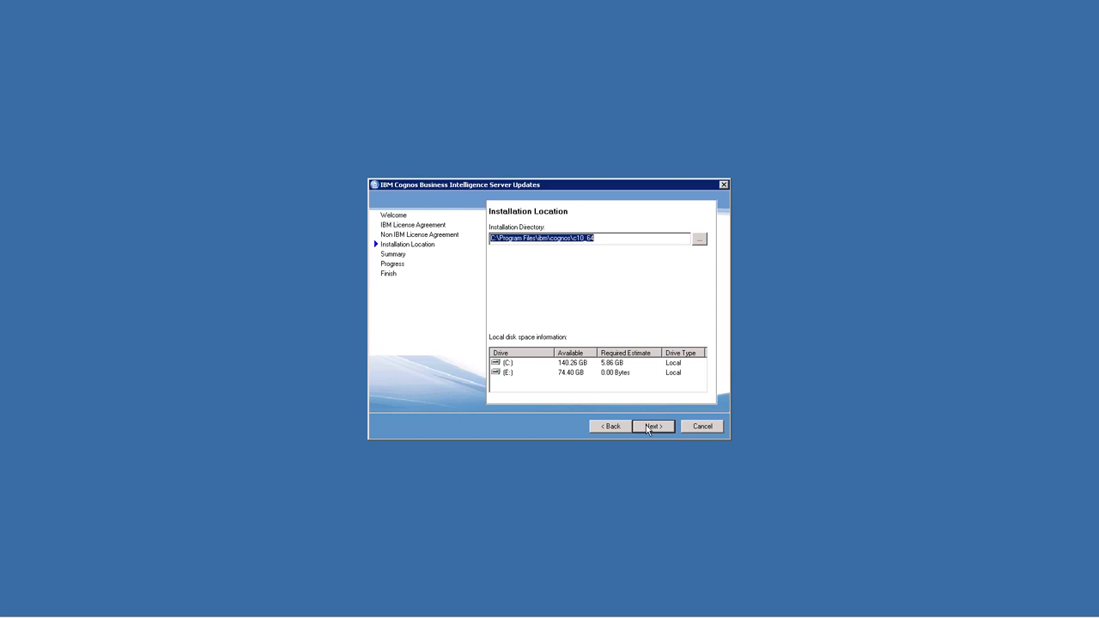
# Install the fix pack into C:\IBM\Cognos\CognosAnalytics-PPES and finish the wizard, acknowledging the distributed system notice
pyautogui.write('C:\\IBM\\Cognos\\CognosAnalytics-PPES')
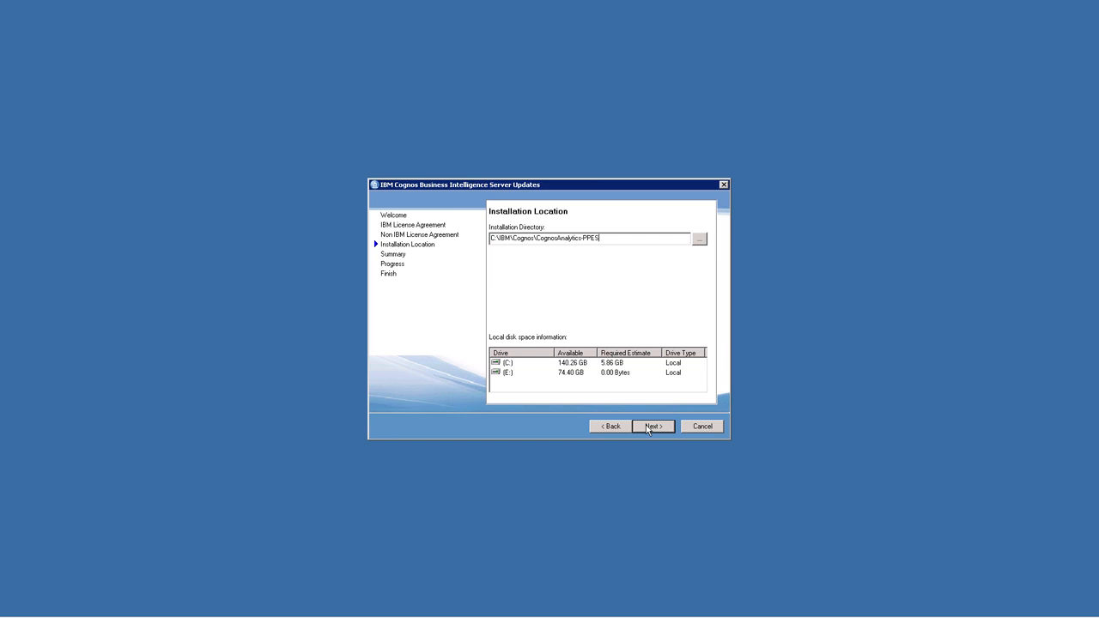
pyautogui.click(648, 426)
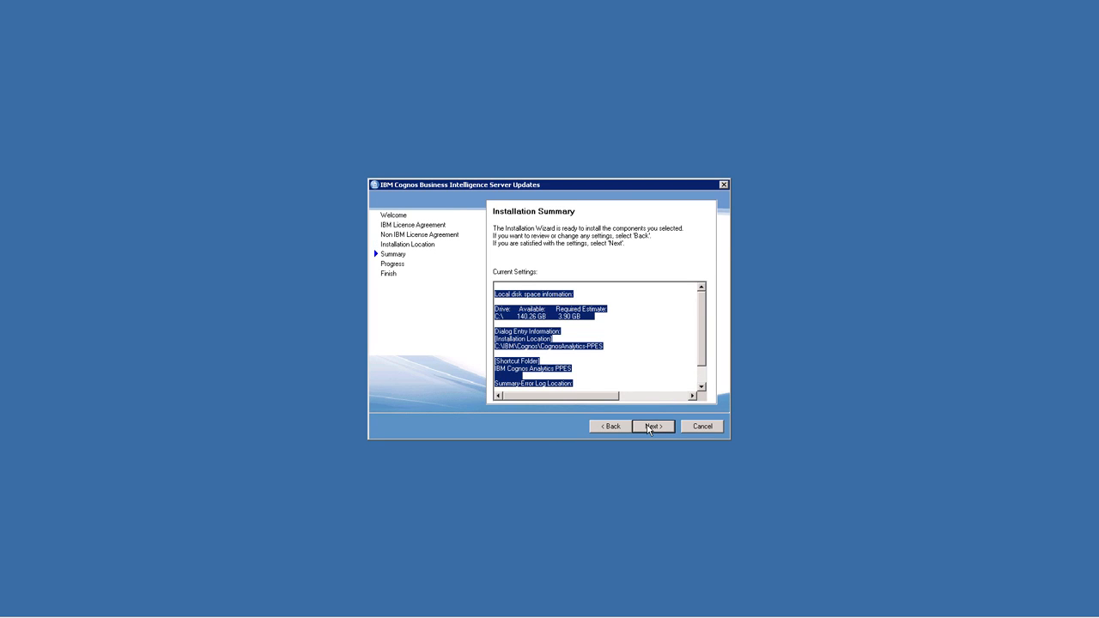
pyautogui.click(649, 427)
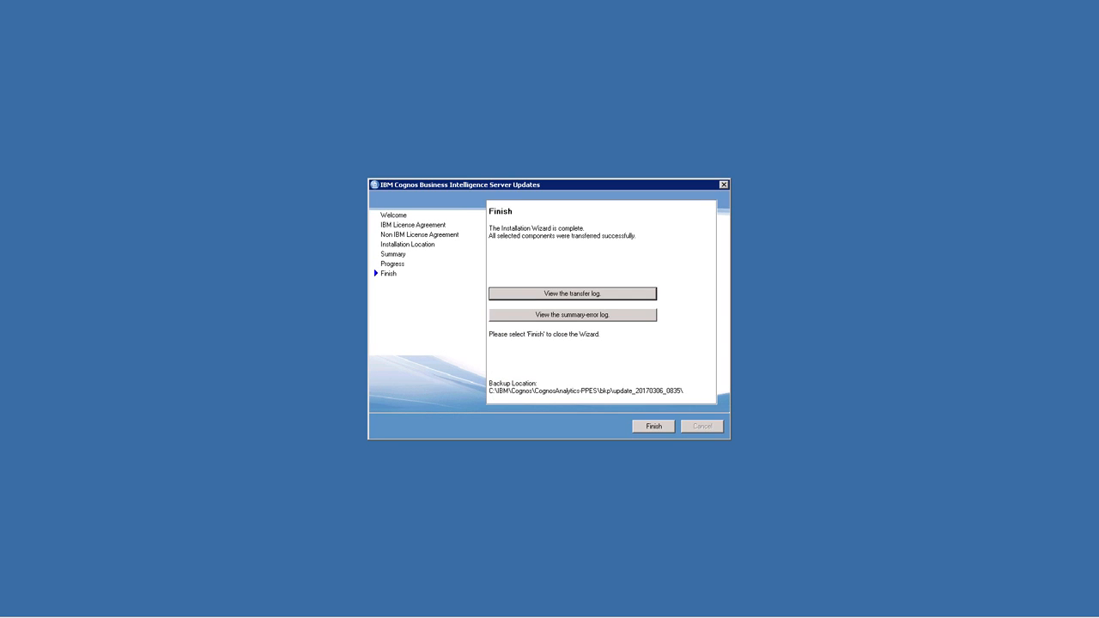
pyautogui.click(653, 427)
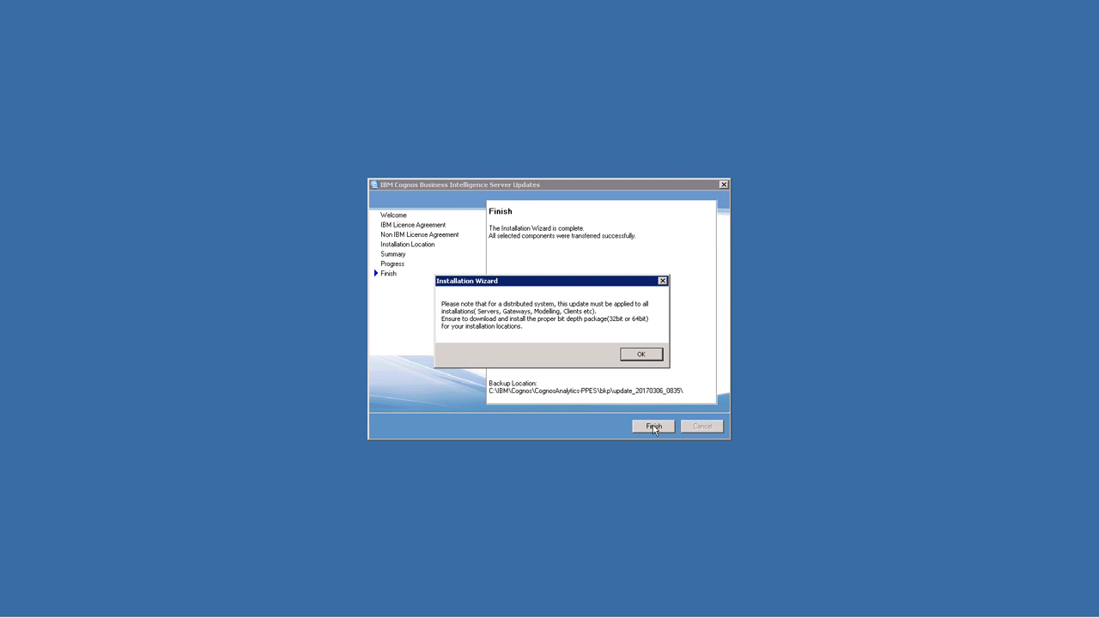
pyautogui.click(643, 356)
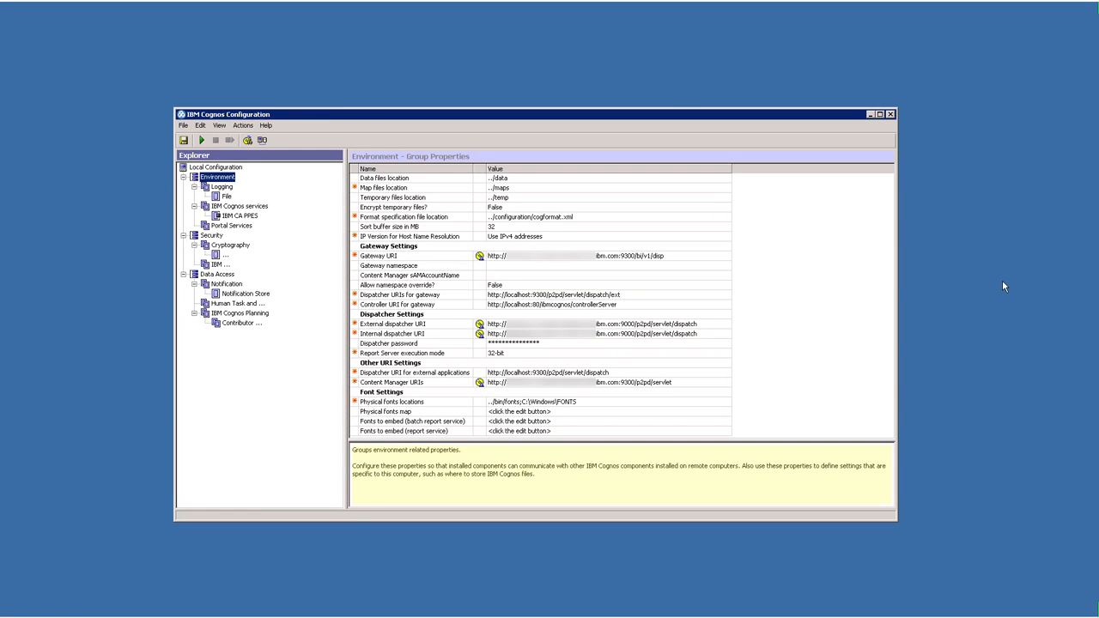
# Check the gateway, dispatcher and other URI settings of the Environment group in IBM Cognos Configuration
pyautogui.click(700, 249)
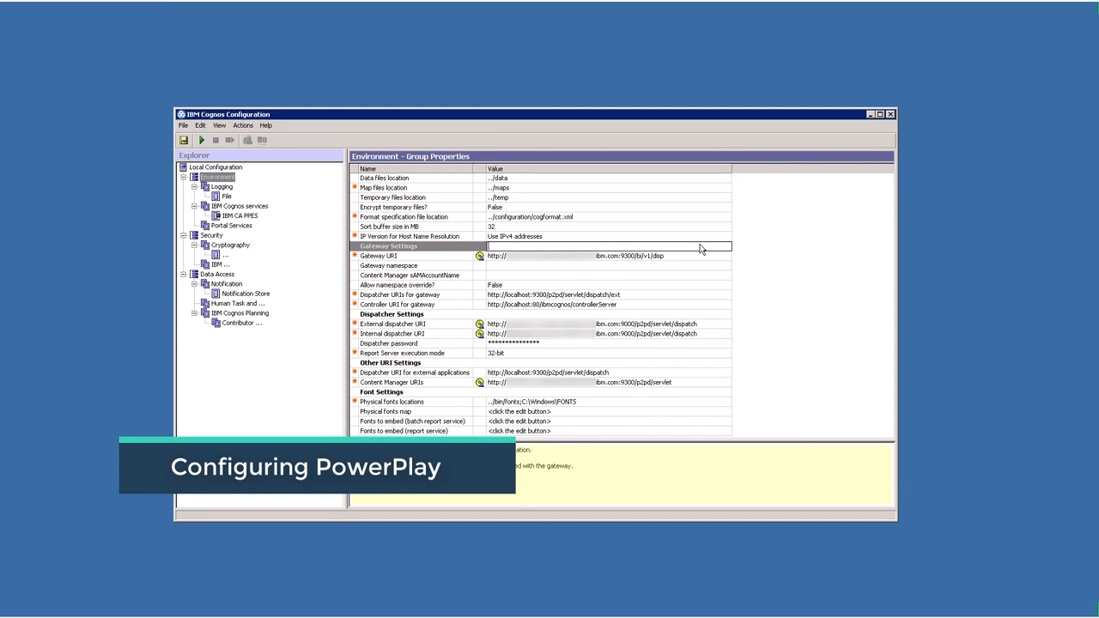
pyautogui.click(687, 314)
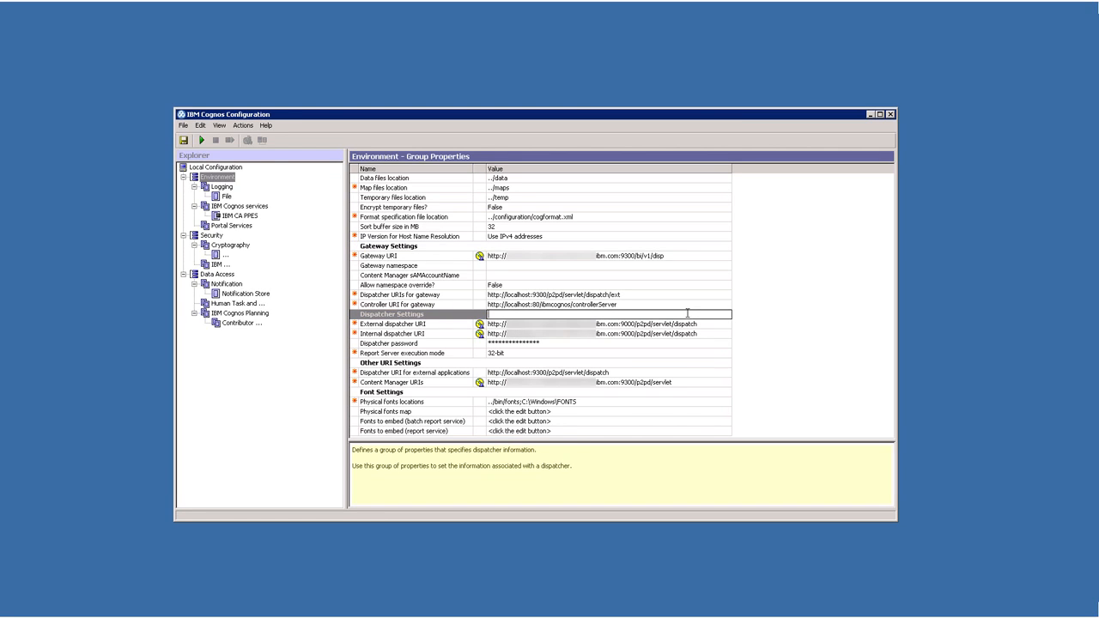
pyautogui.click(676, 364)
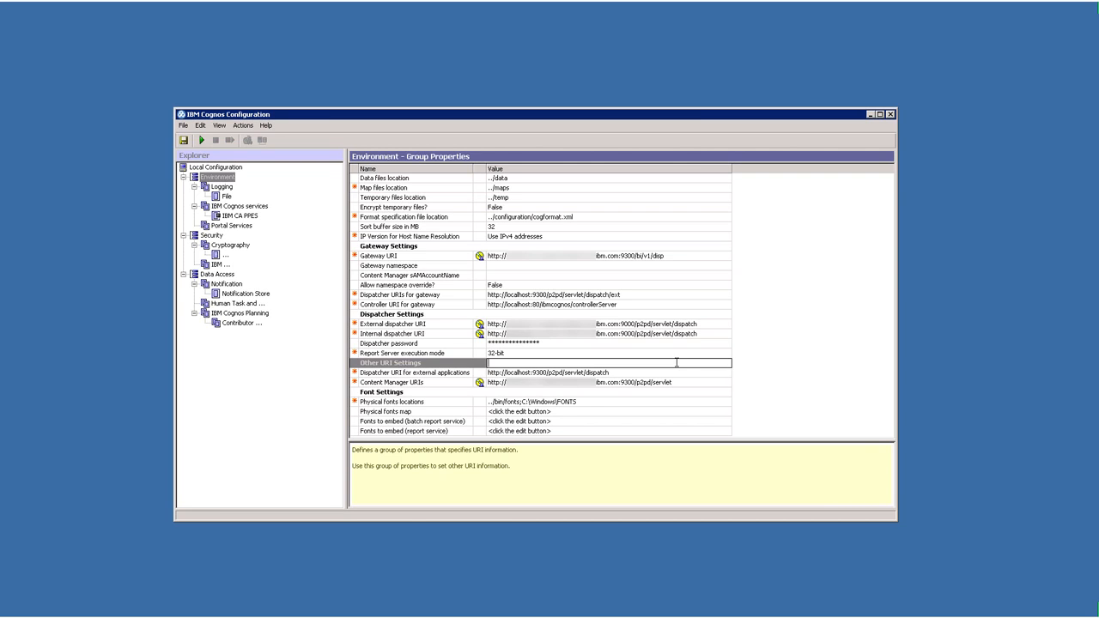
# Review the Logging and IBM Cognos services component properties, and start the PowerPlay service
pyautogui.click(222, 187)
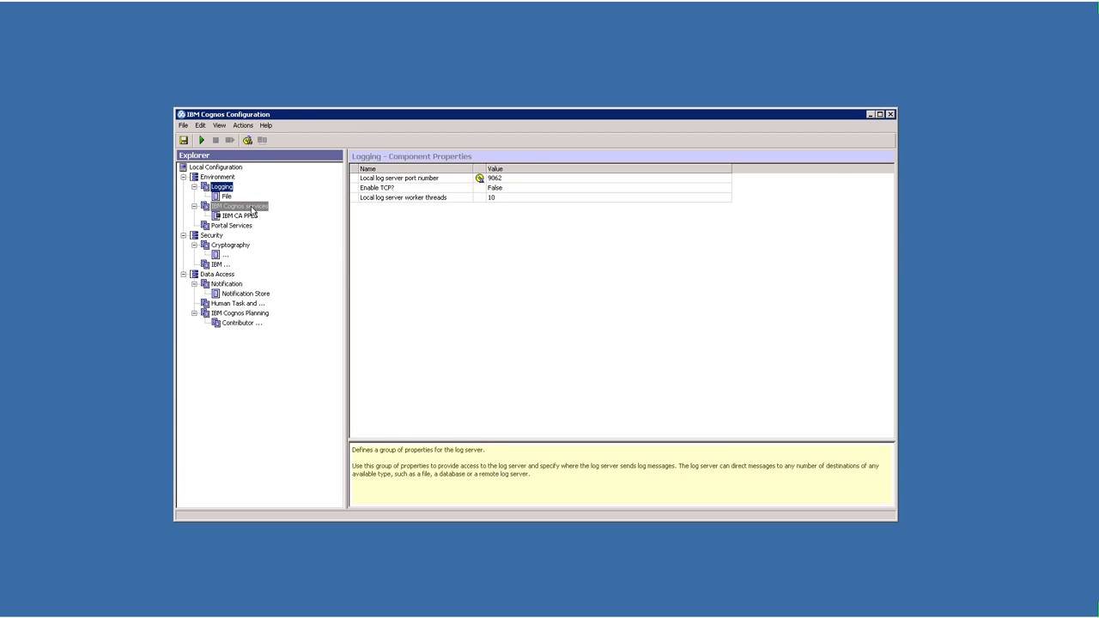
pyautogui.click(251, 209)
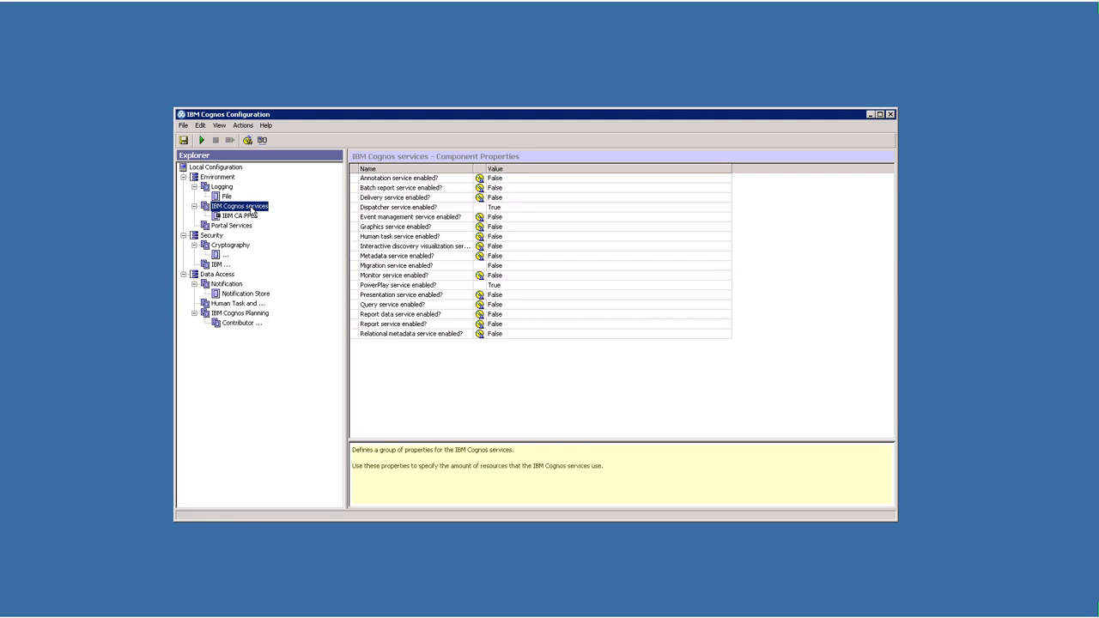
pyautogui.click(202, 141)
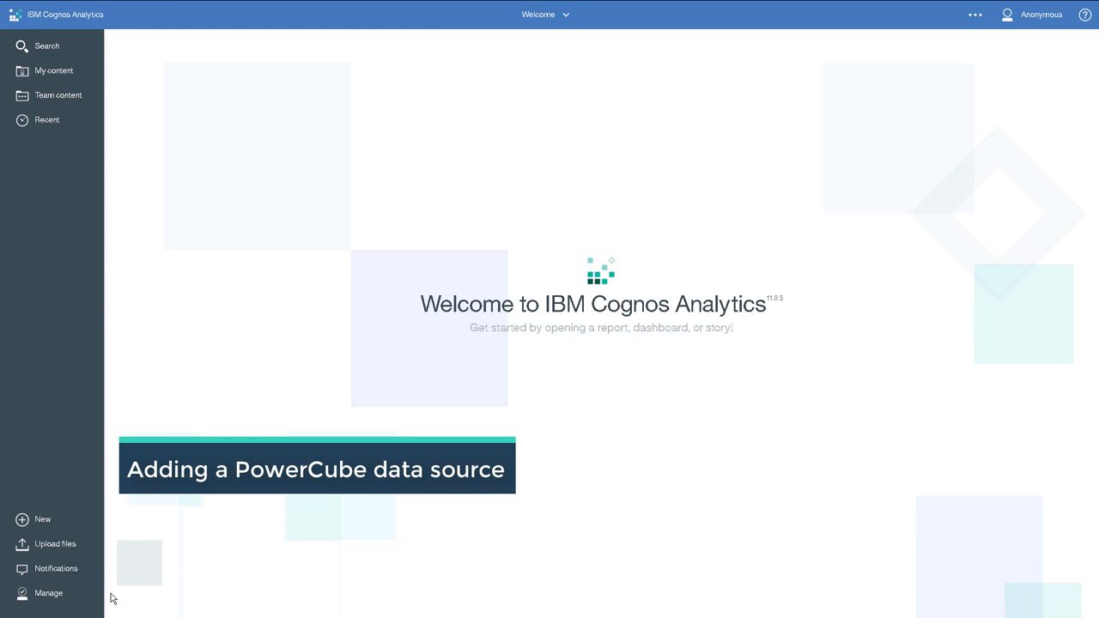
# In the Cognos Analytics administration console, begin a new data source named great_outdoors_sales_en
pyautogui.click(52, 594)
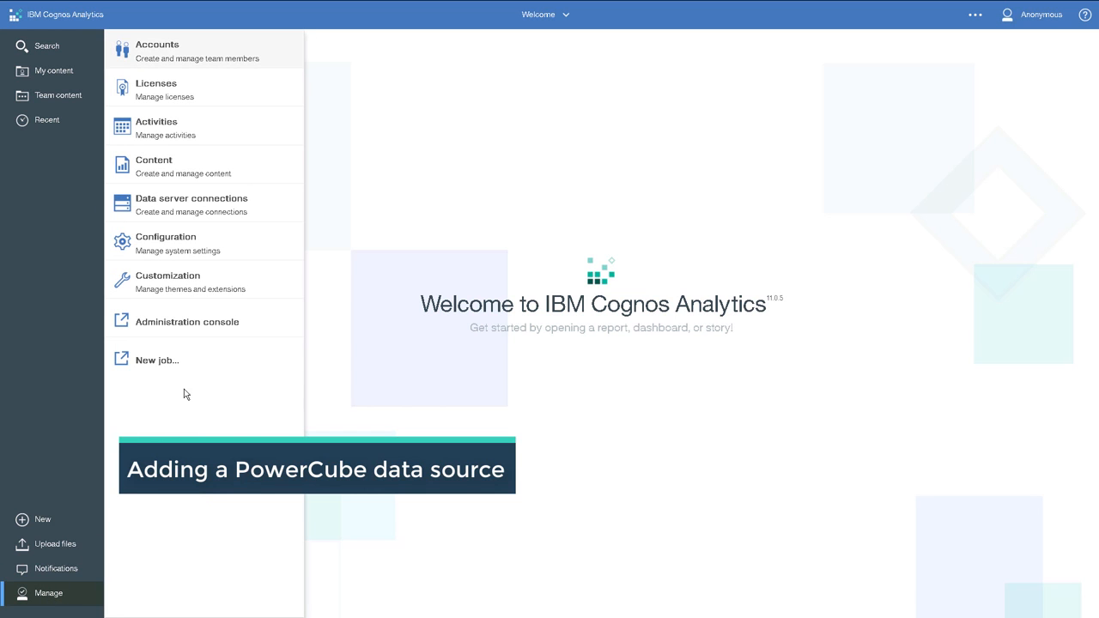
pyautogui.click(215, 332)
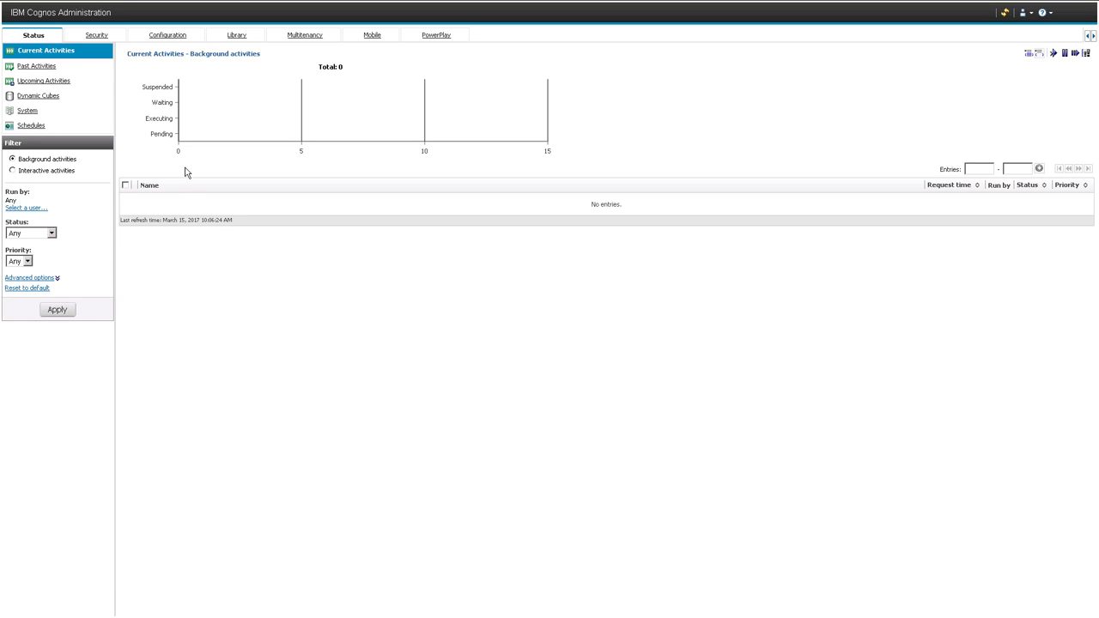
pyautogui.click(168, 38)
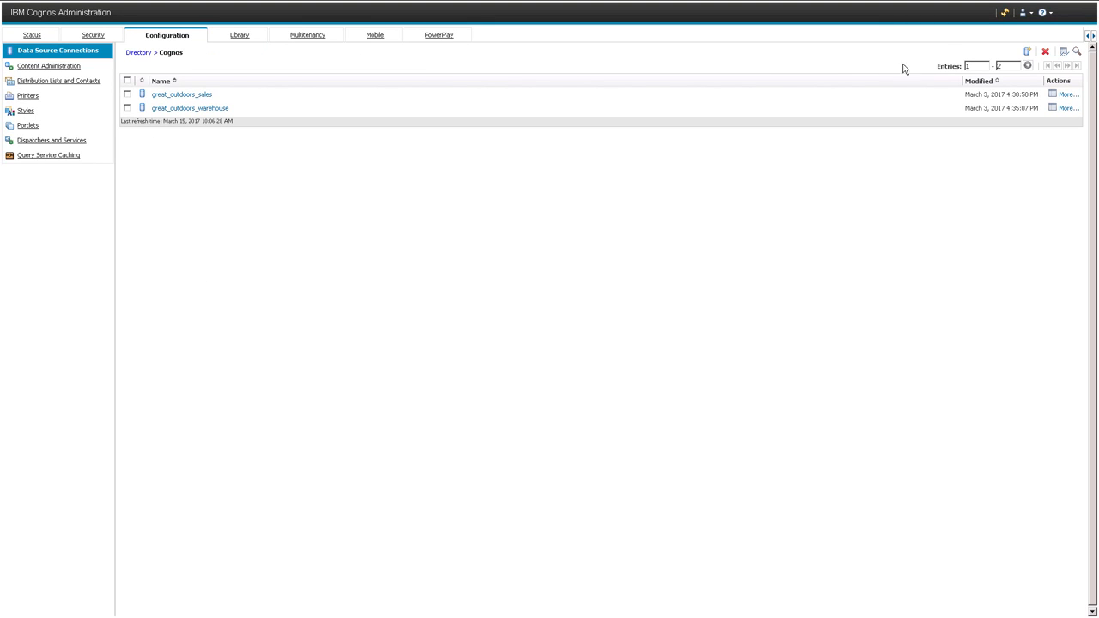
pyautogui.click(1027, 54)
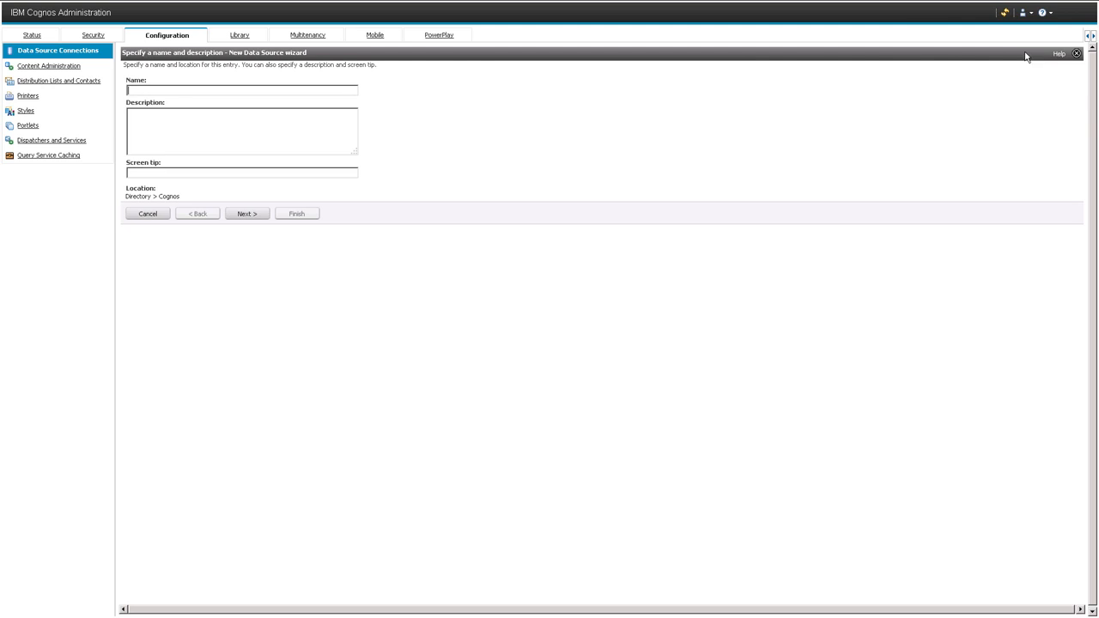
pyautogui.click(271, 90)
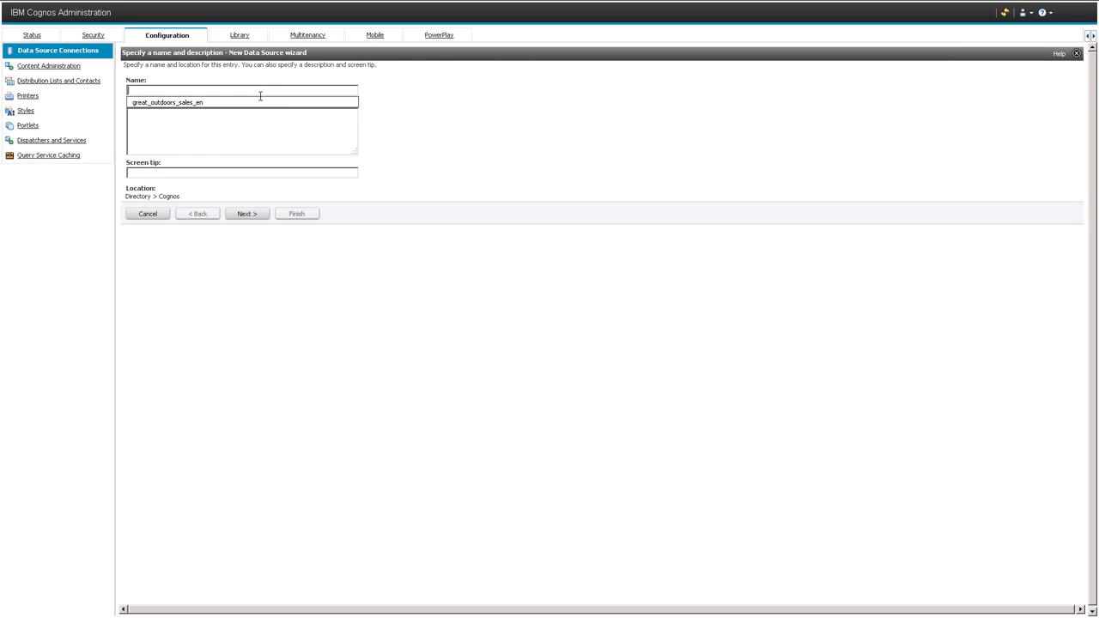
pyautogui.click(255, 106)
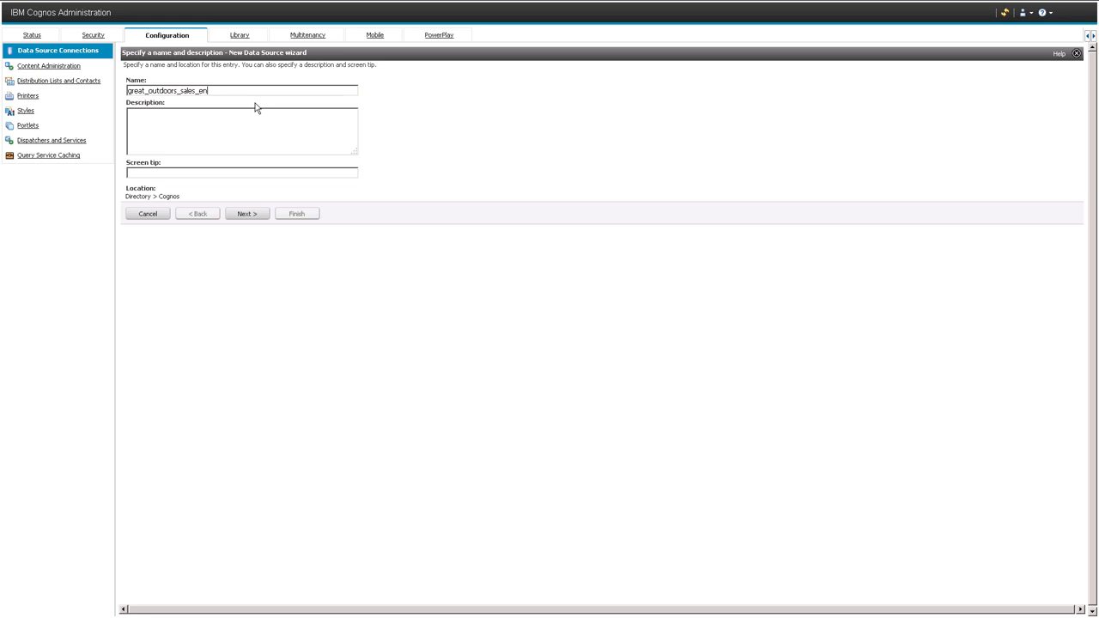
pyautogui.click(249, 214)
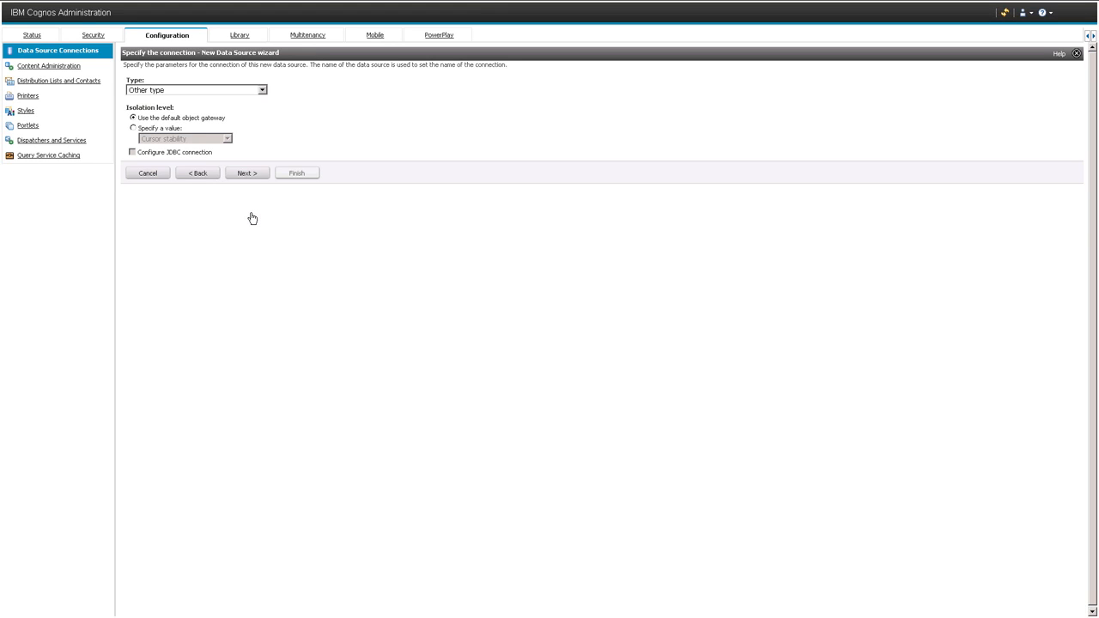
# Create the data source as an IBM Cognos PowerCube with Windows location C:\IBM\Cognos\CognosAnalytics\samples\PowerCubes\EN\great_outdoors_sales_en.mdc
pyautogui.click(263, 90)
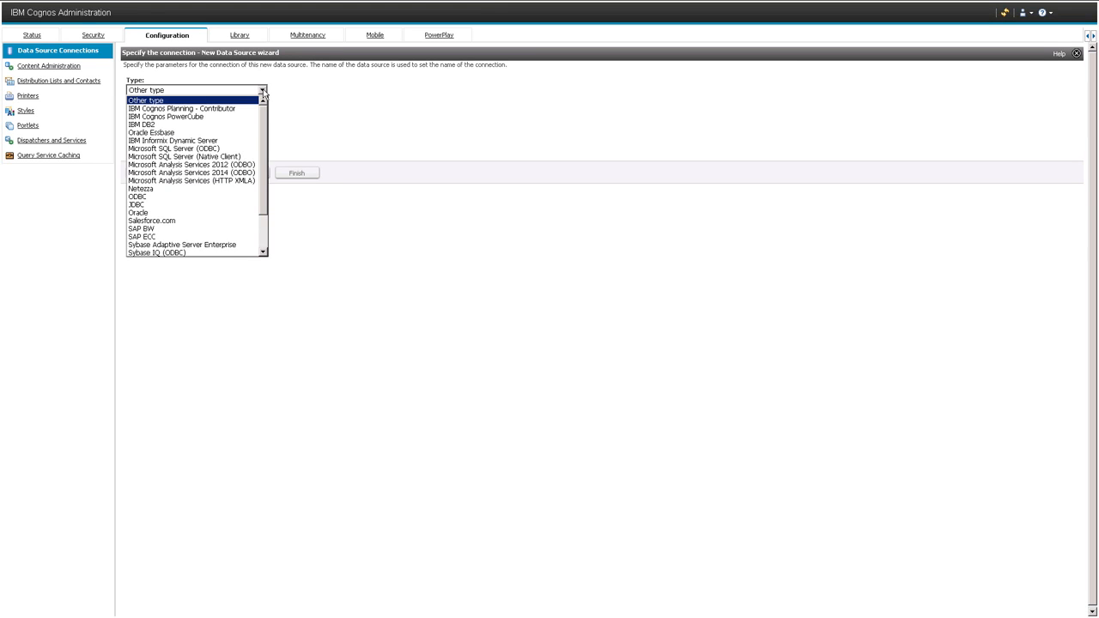
pyautogui.click(246, 116)
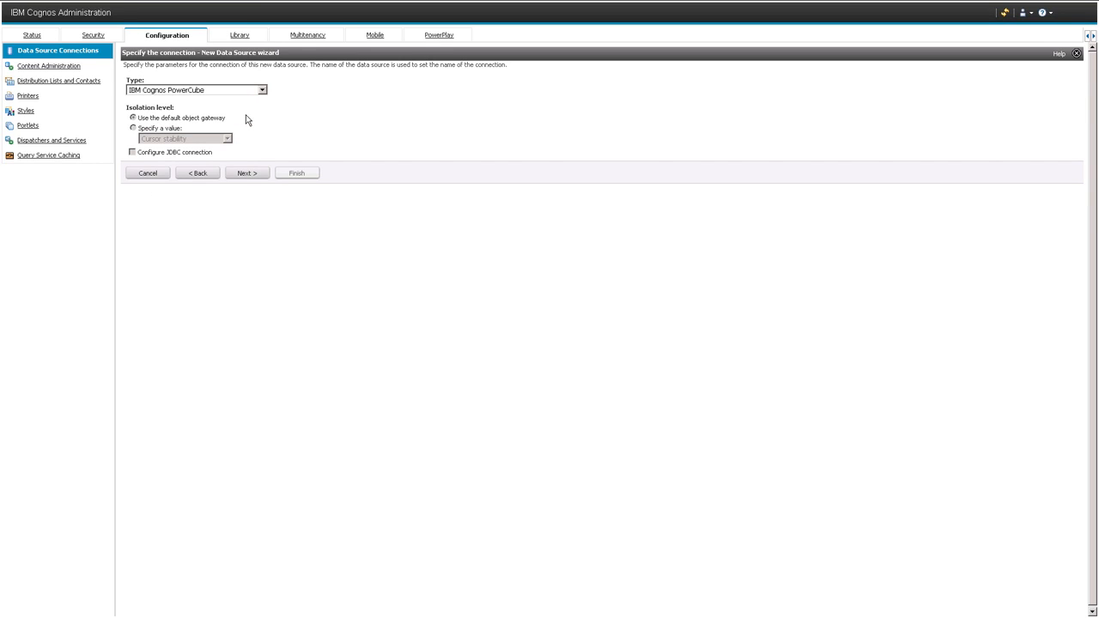
pyautogui.click(247, 174)
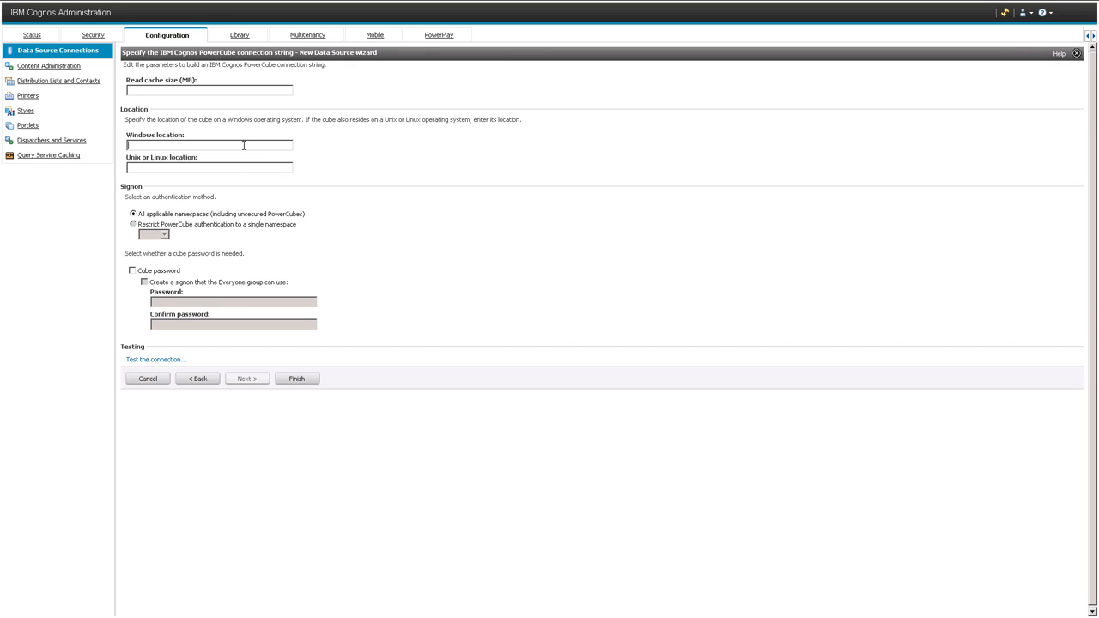
pyautogui.click(244, 145)
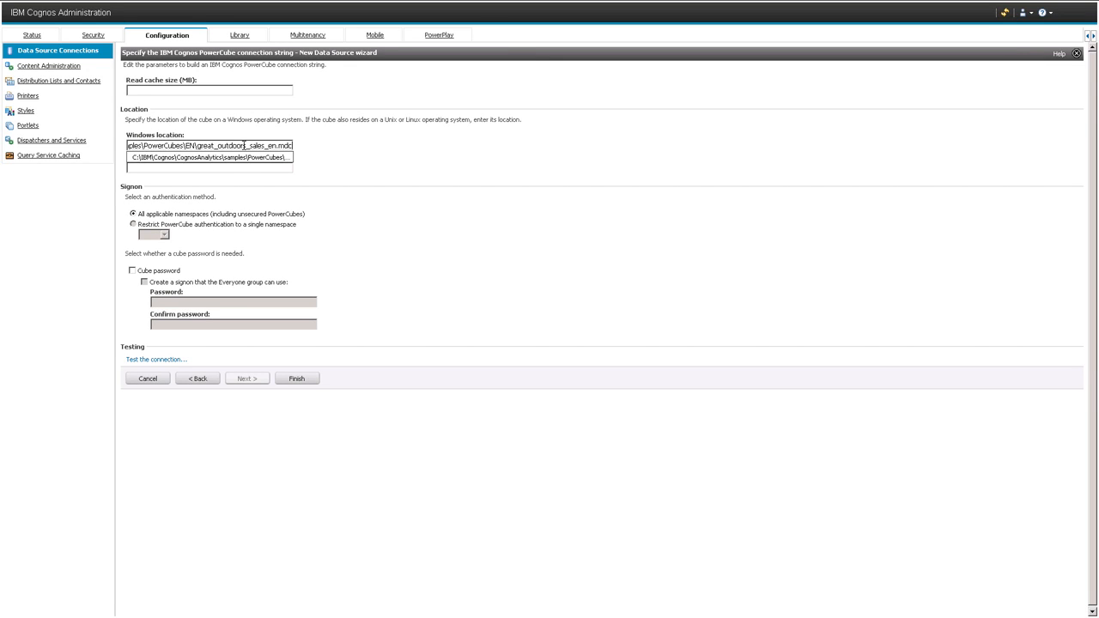
pyautogui.click(243, 157)
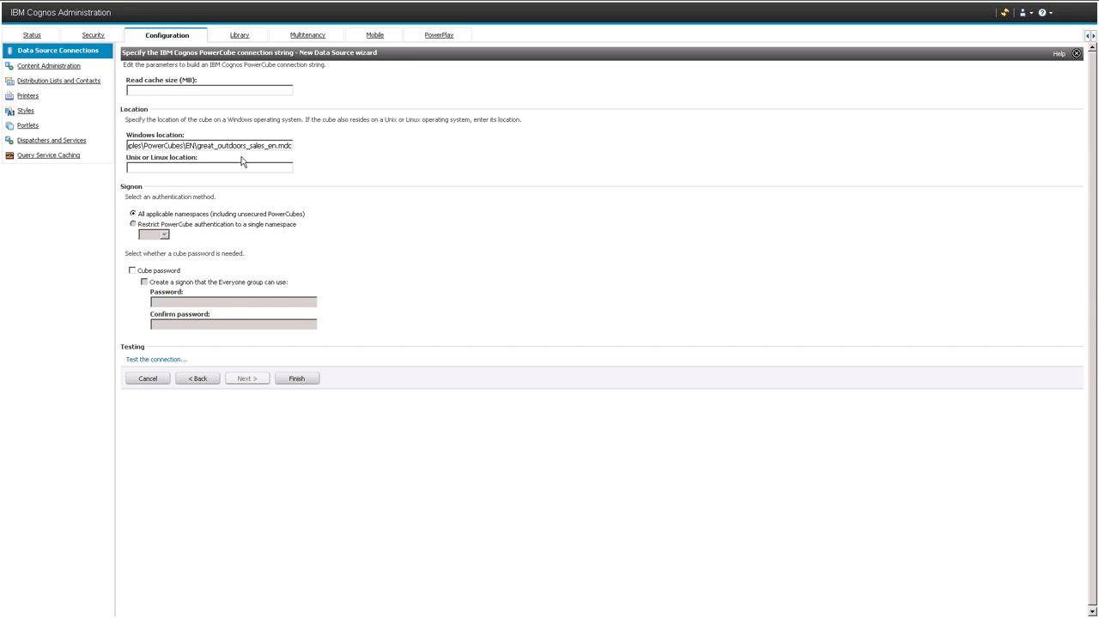
pyautogui.click(295, 380)
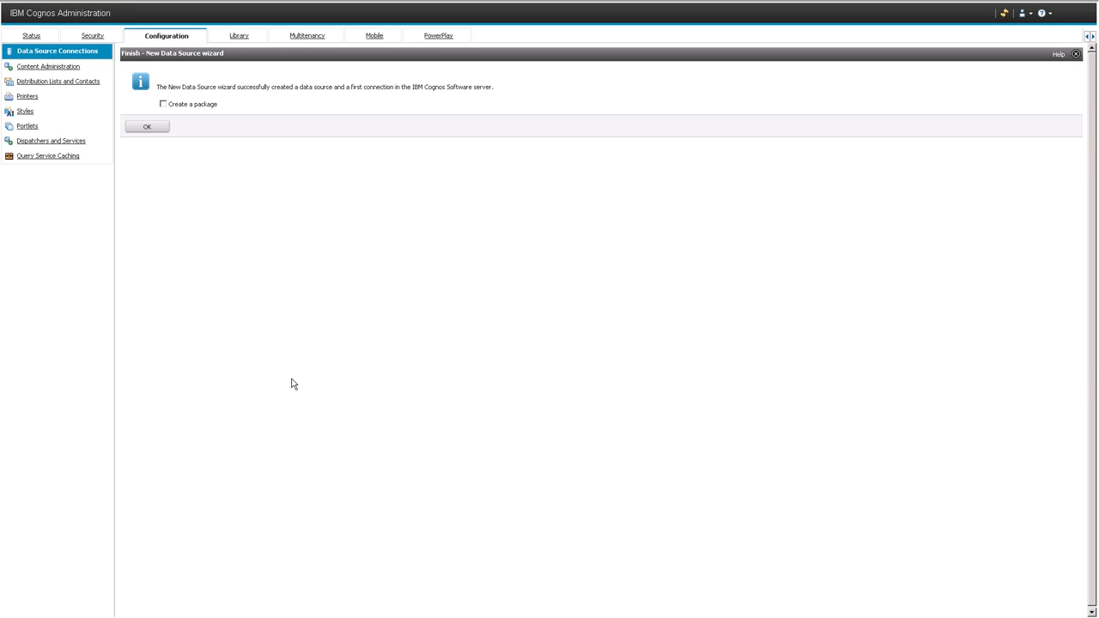
# Create a package named great_outdoors_sales_en in Team Content, keeping all null suppression options allowed
pyautogui.click(156, 131)
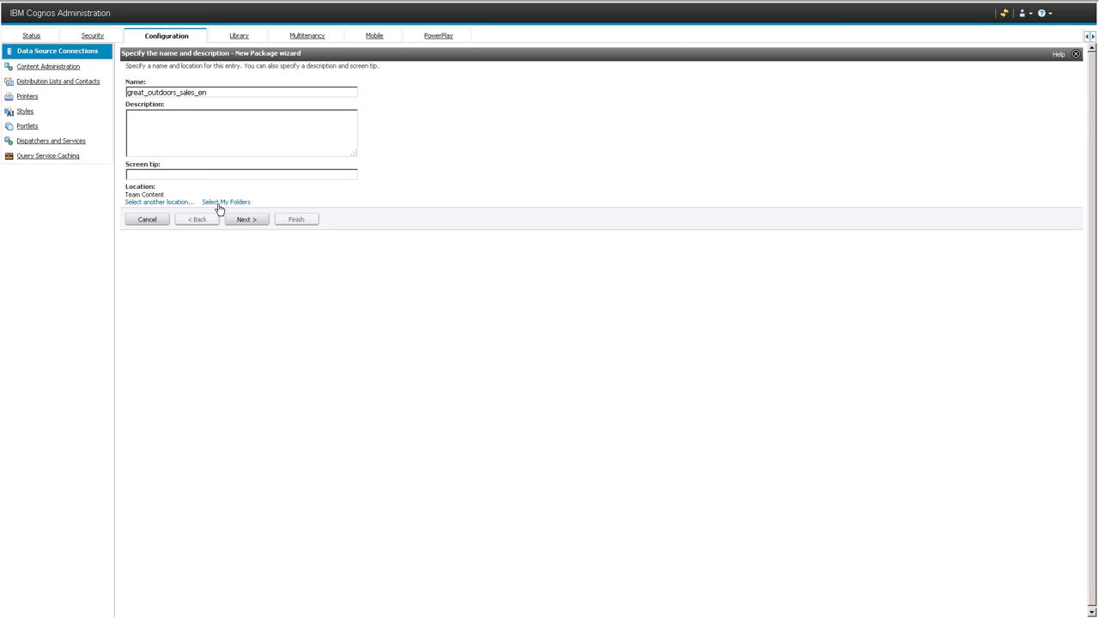
pyautogui.click(241, 221)
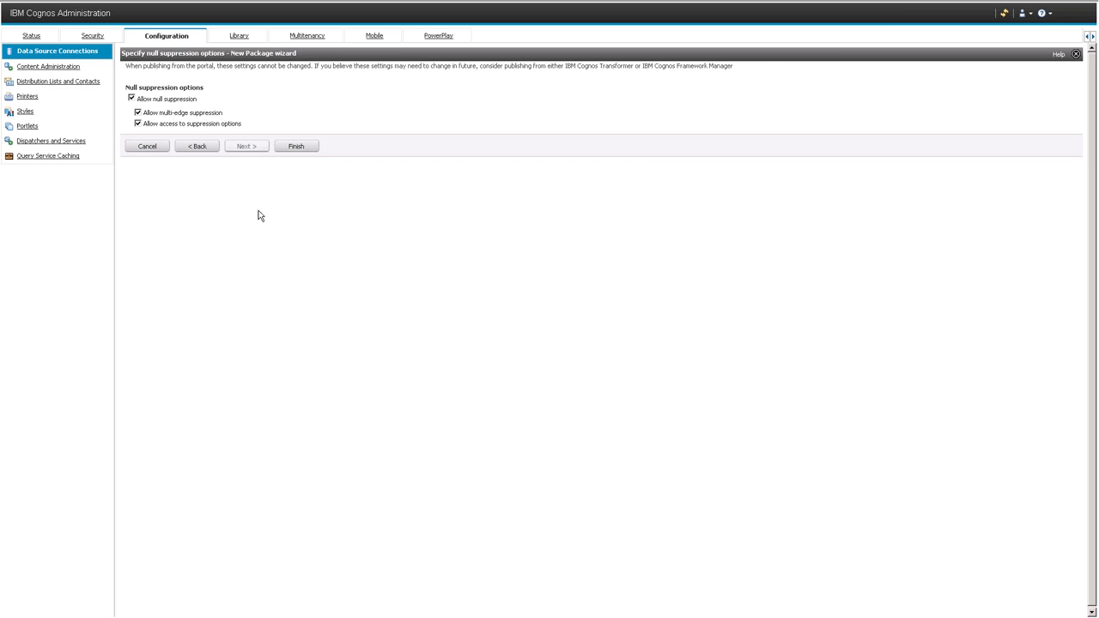
pyautogui.click(296, 147)
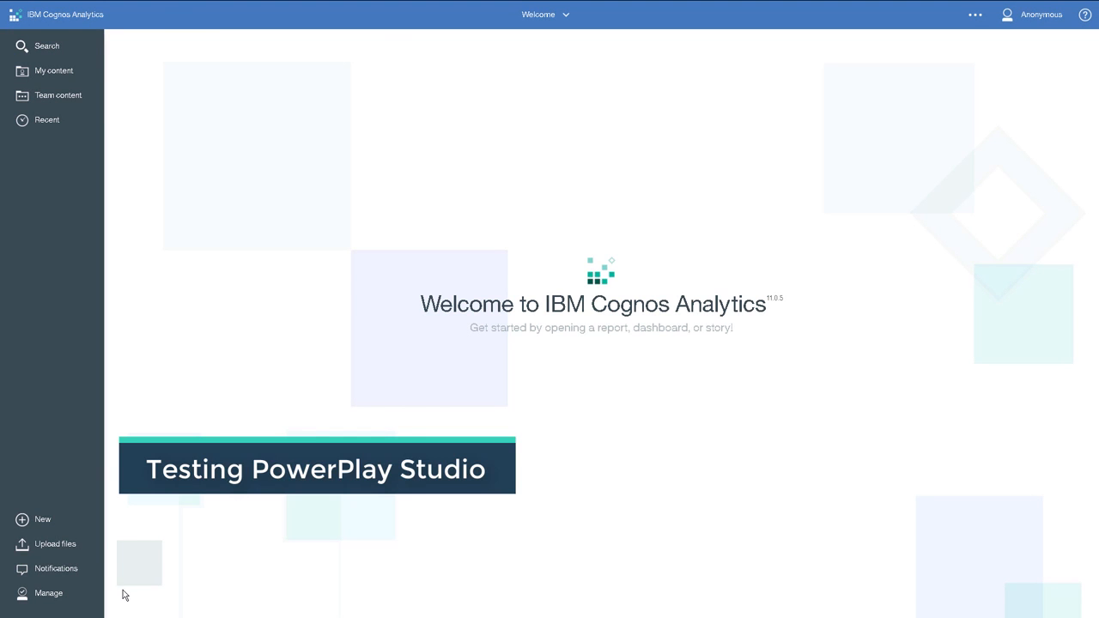
# Open the great_outdoors_sales_en package from Team Content in the PowerPlay Studio companion application
pyautogui.click(43, 523)
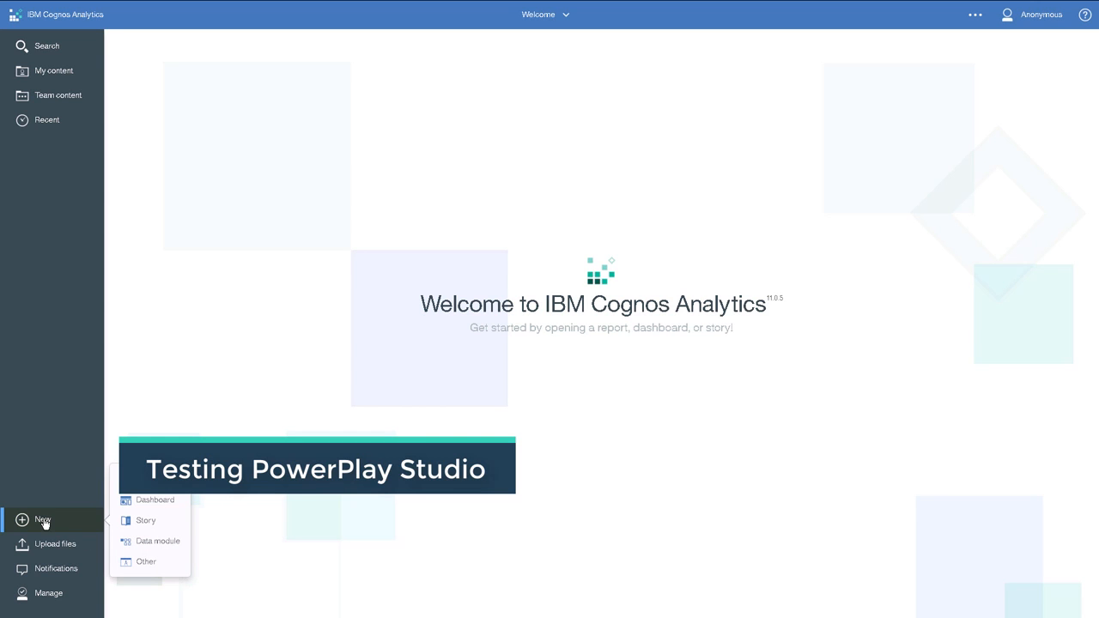
pyautogui.click(142, 563)
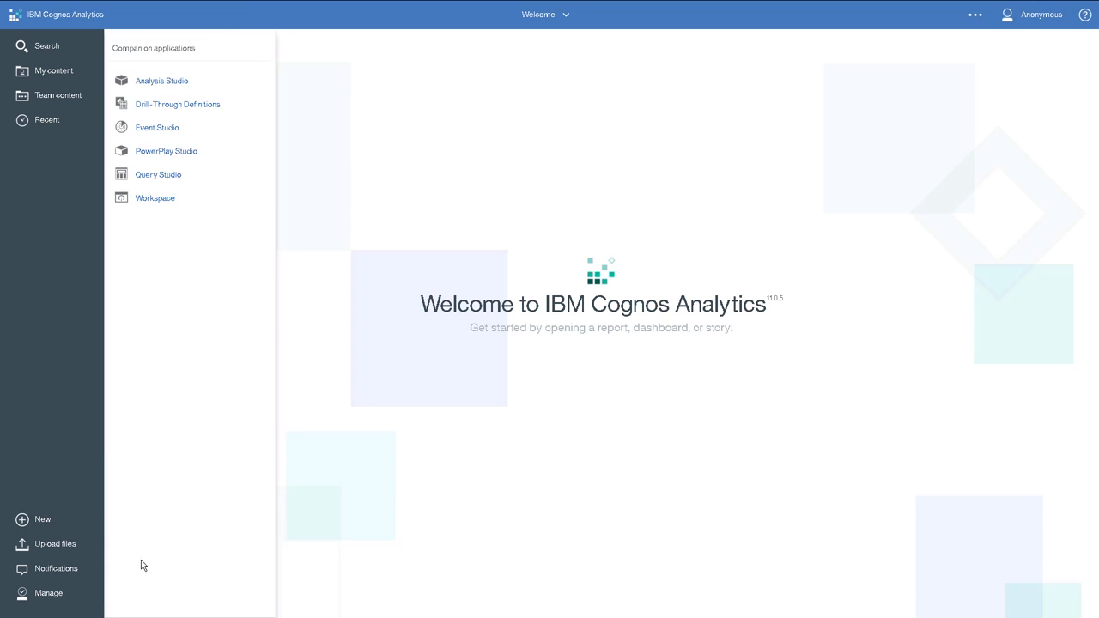
pyautogui.click(169, 153)
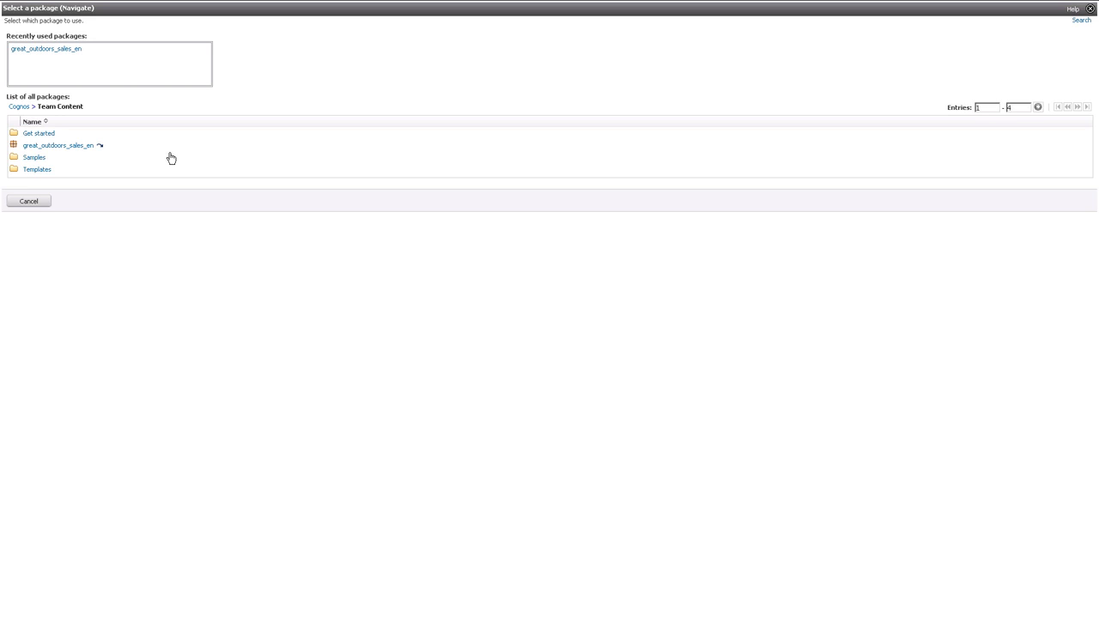
pyautogui.click(87, 146)
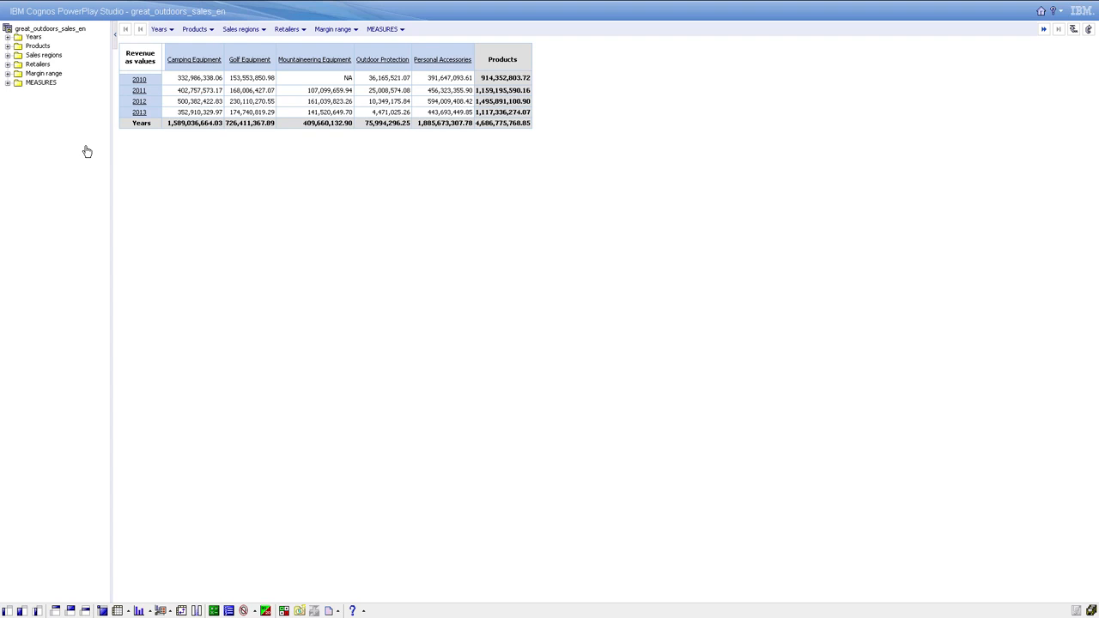